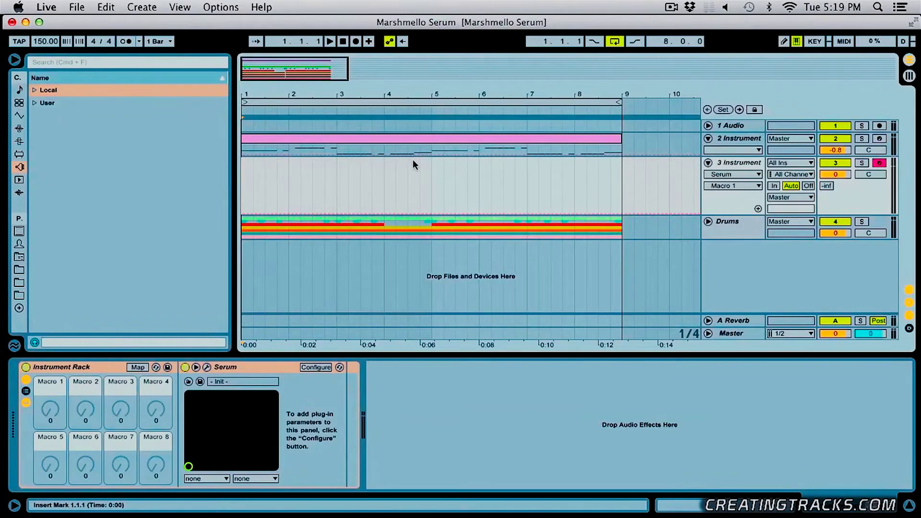
Step: Play the finished lead while sweeping Macros 1–3, then stop and select the Serum track 3
left_click(244, 145)
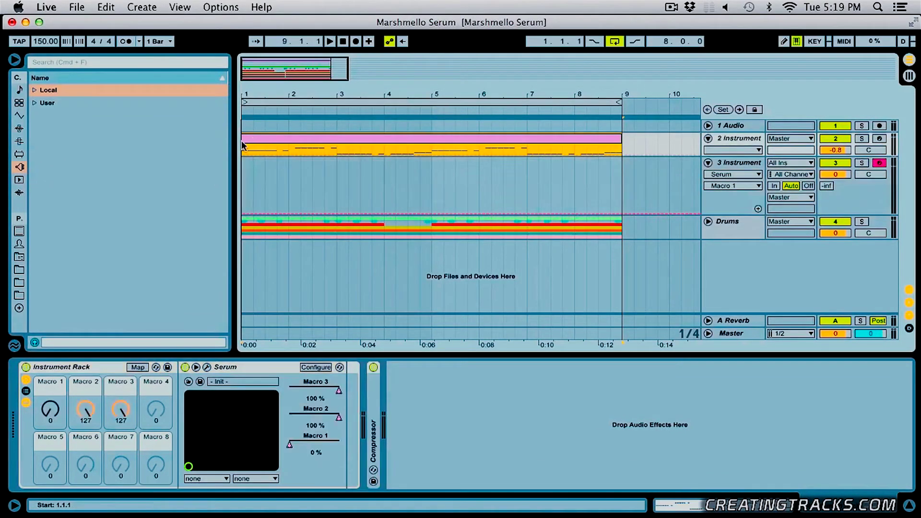
key("space")
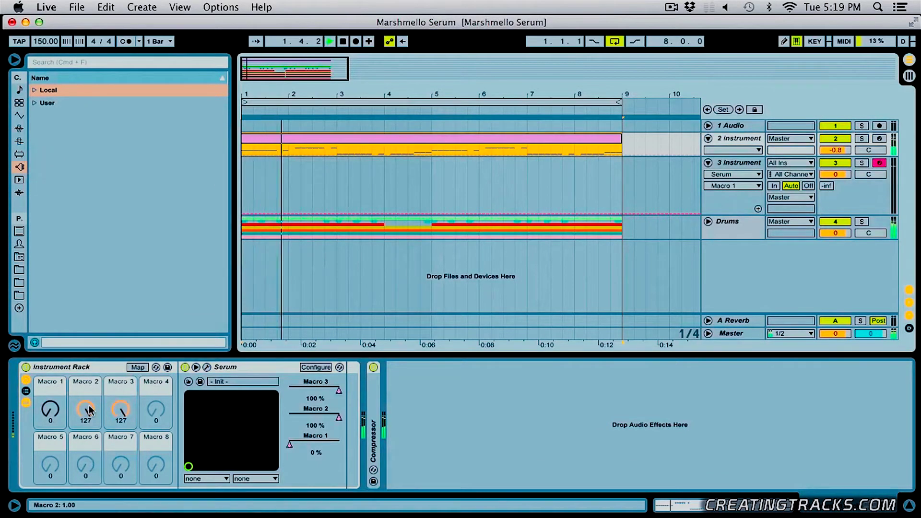
left_click_drag(85, 410, 85, 451)
mouse_move(51, 409)
left_mouse_down()
mouse_move(50, 395)
mouse_move(50, 410)
left_mouse_up()
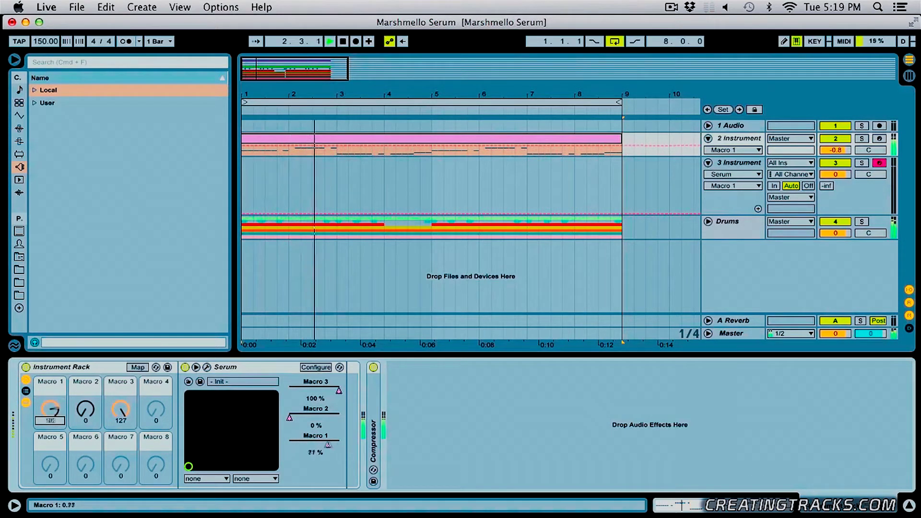
left_click_drag(50, 409, 50, 379)
left_click_drag(120, 406, 120, 435)
left_click_drag(86, 409, 85, 385)
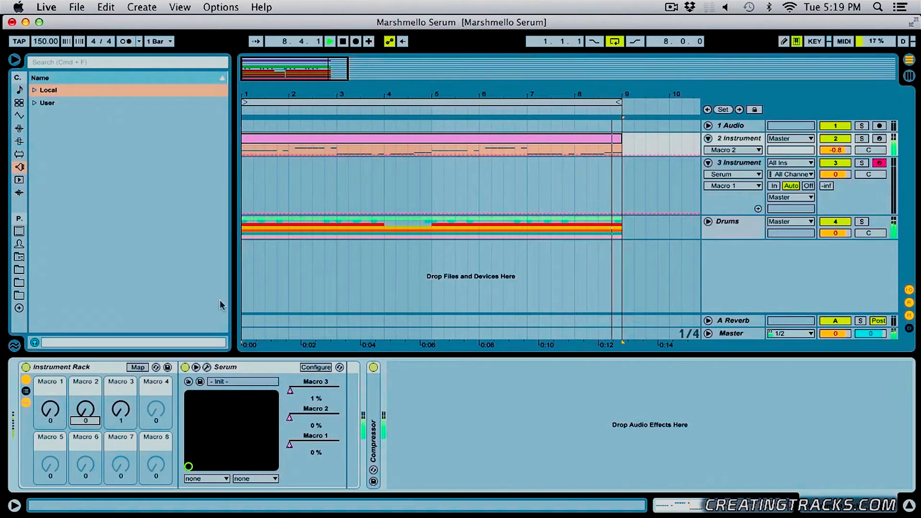
key("space")
left_click(387, 184)
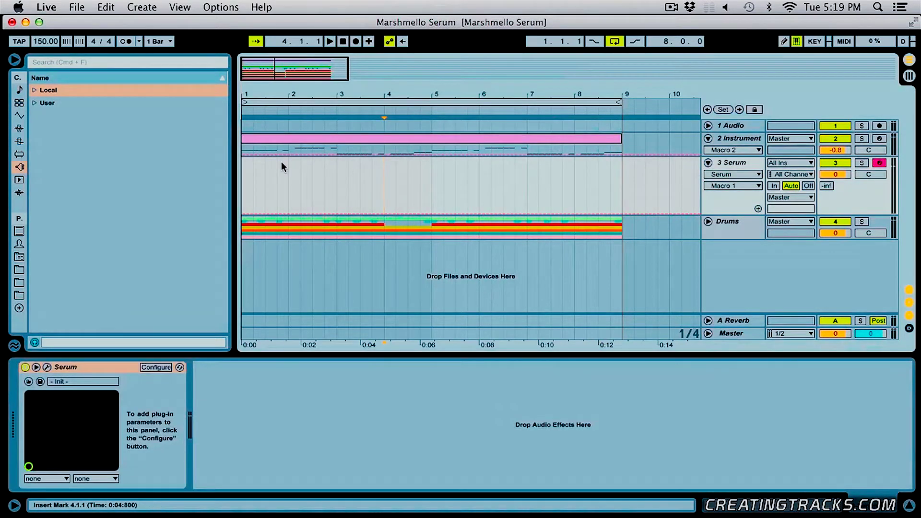
Step: Open the Serum plug-in window and load the Init Preset from its menu
left_click(47, 367)
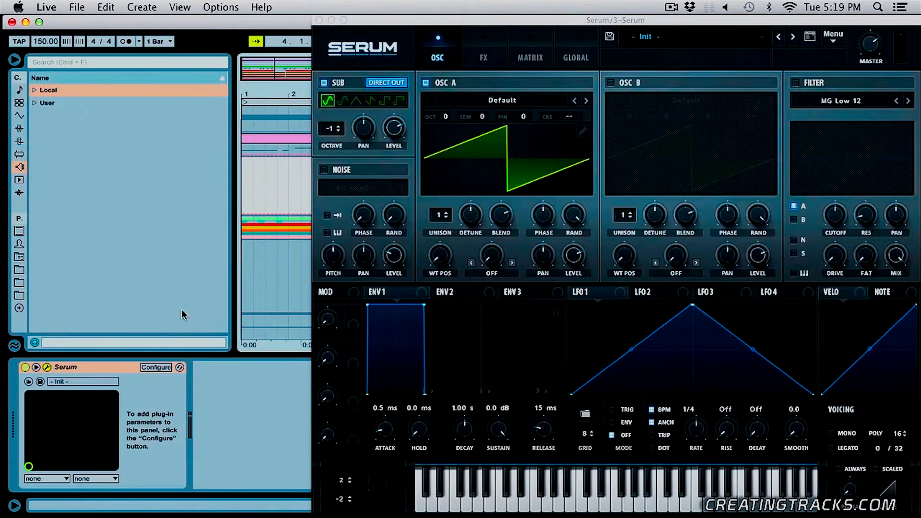
left_click_drag(696, 26, 530, 23)
left_click(667, 35)
left_click(683, 98)
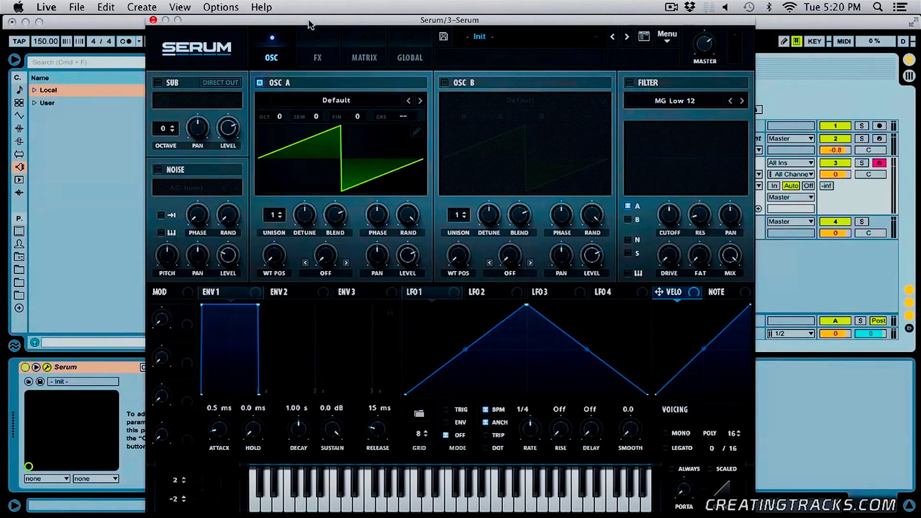
left_click_drag(310, 24, 357, 24)
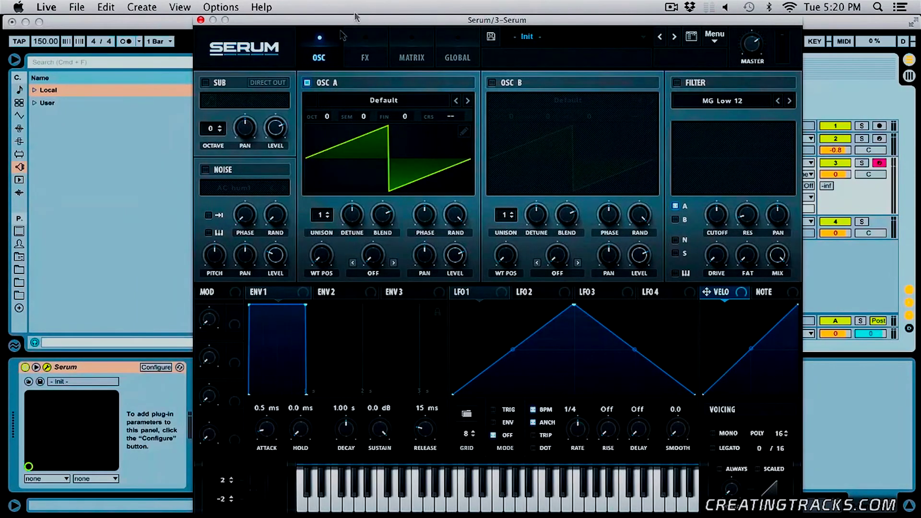
Step: Enable oscillator B with 7 detuned unison voices, set oscillator A to -2 octaves, and enable the sub oscillator
left_click(493, 83)
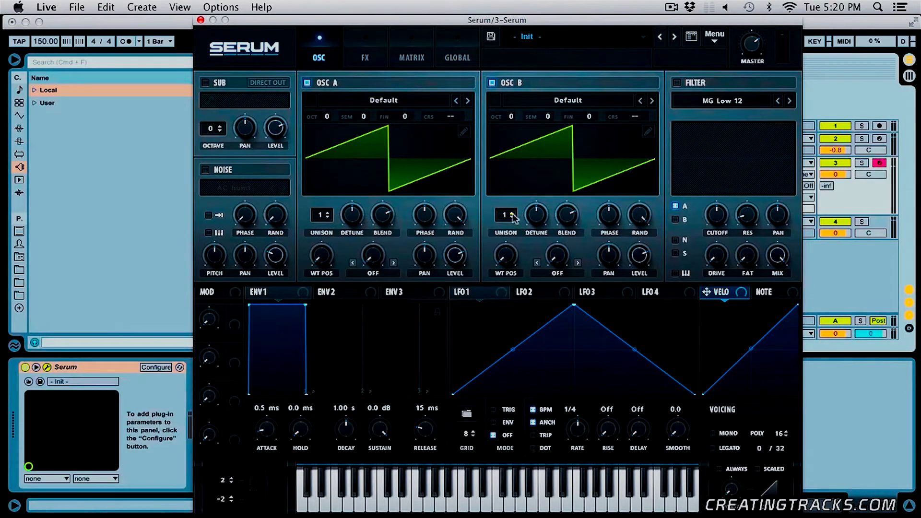
scroll(514, 217, "up", 5)
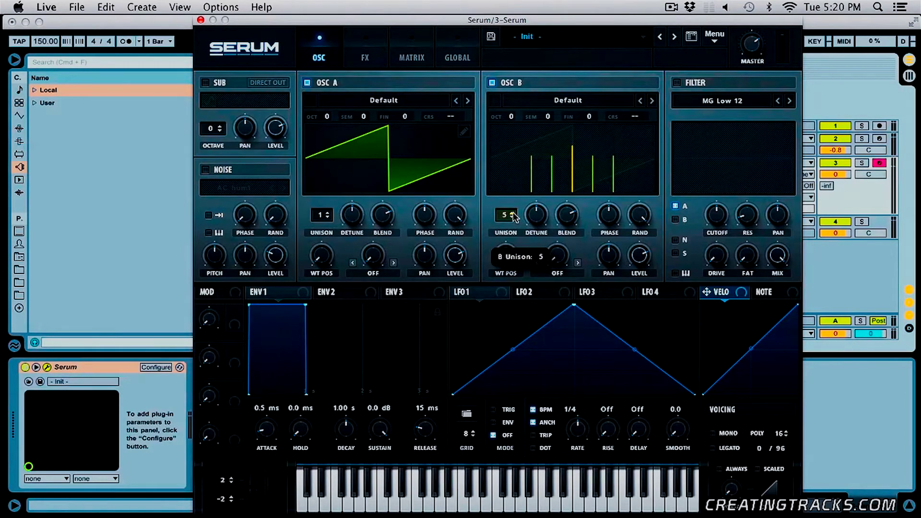
scroll(514, 217, "up", 1)
left_click_drag(540, 219, 542, 231)
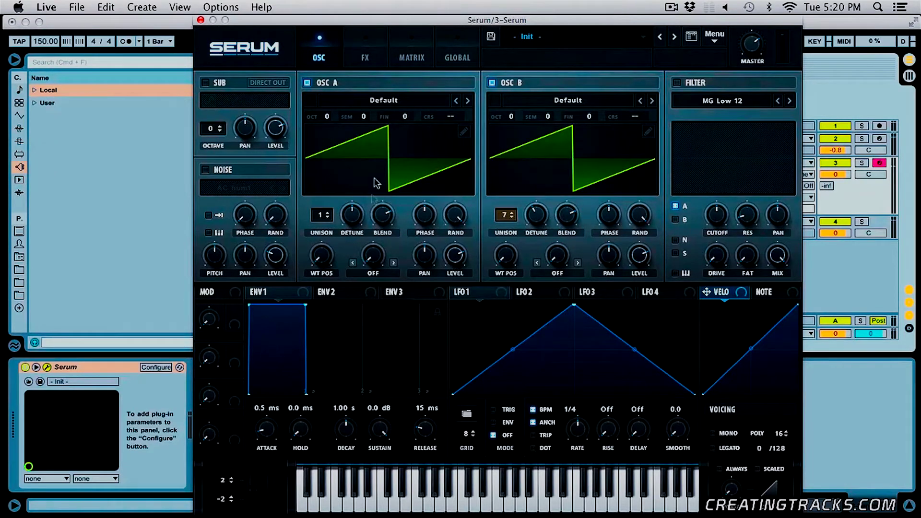
left_click_drag(329, 120, 330, 151)
left_click(206, 82)
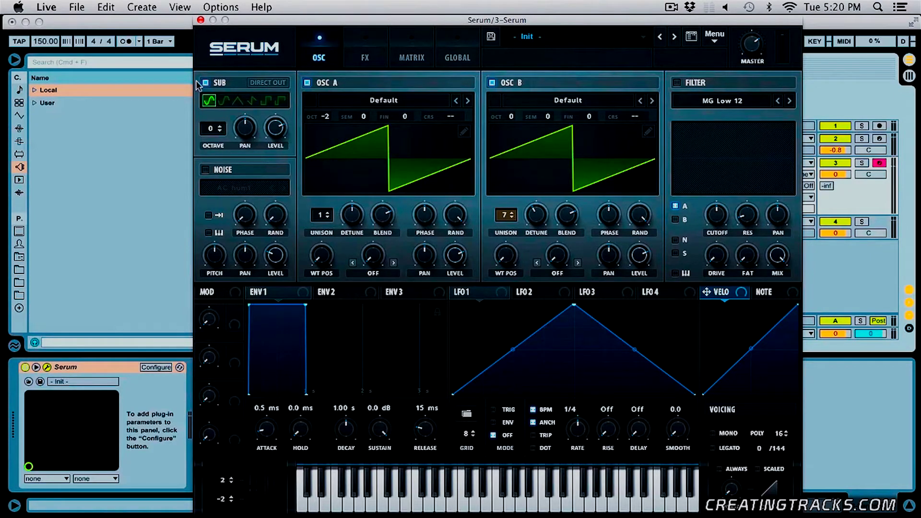
Step: Set the sub oscillator to Direct Out at -2 octaves and load the Analog ARP white noise sample
left_click(277, 84)
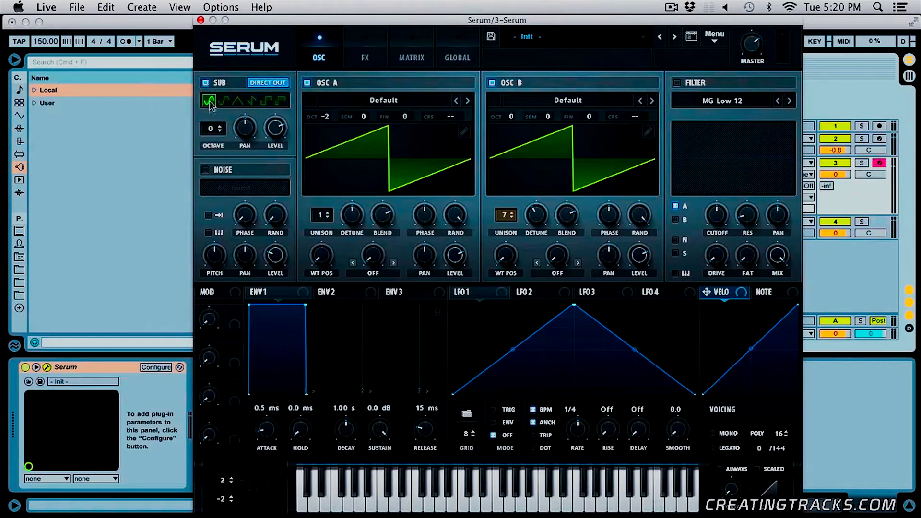
left_click_drag(220, 130, 222, 151)
left_click(207, 171)
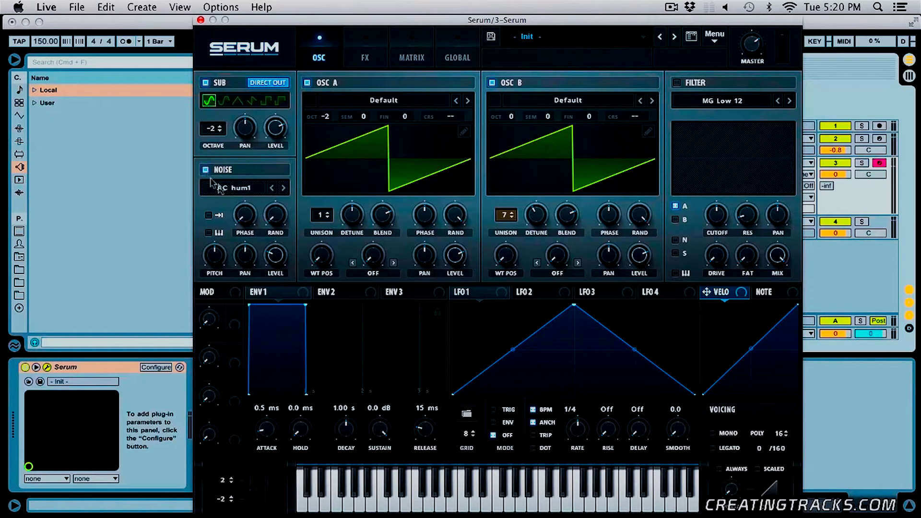
left_click(236, 187)
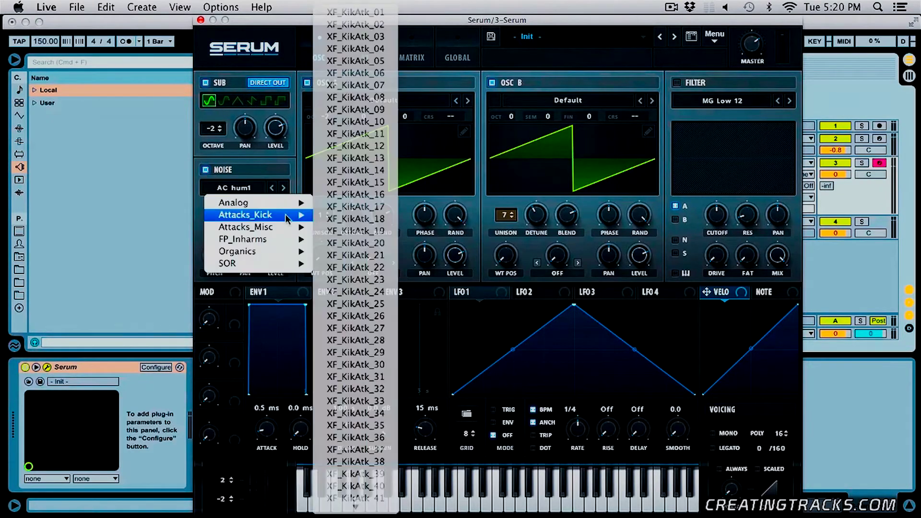
mouse_move(283, 203)
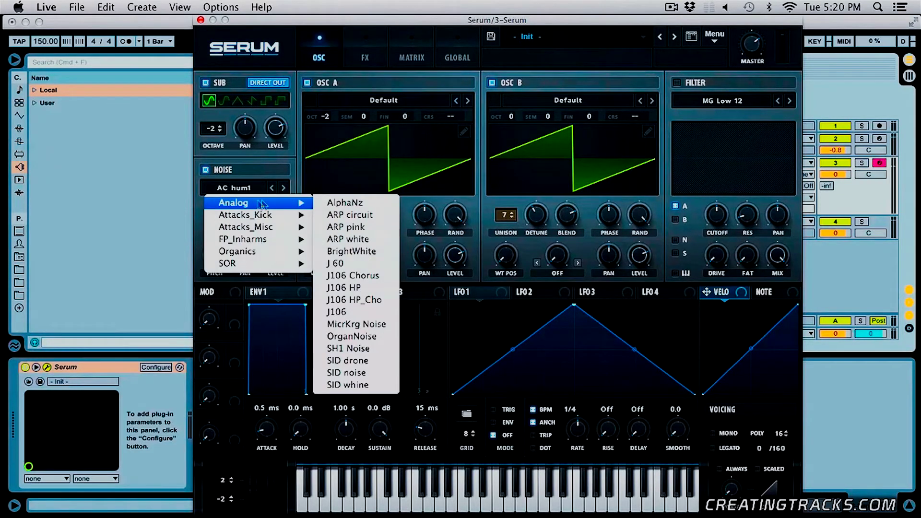
left_click(362, 240)
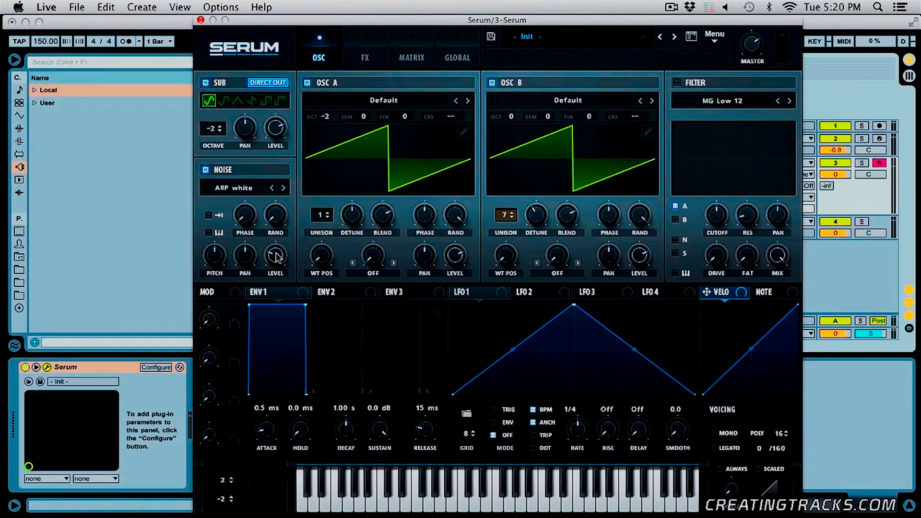
mouse_move(277, 263)
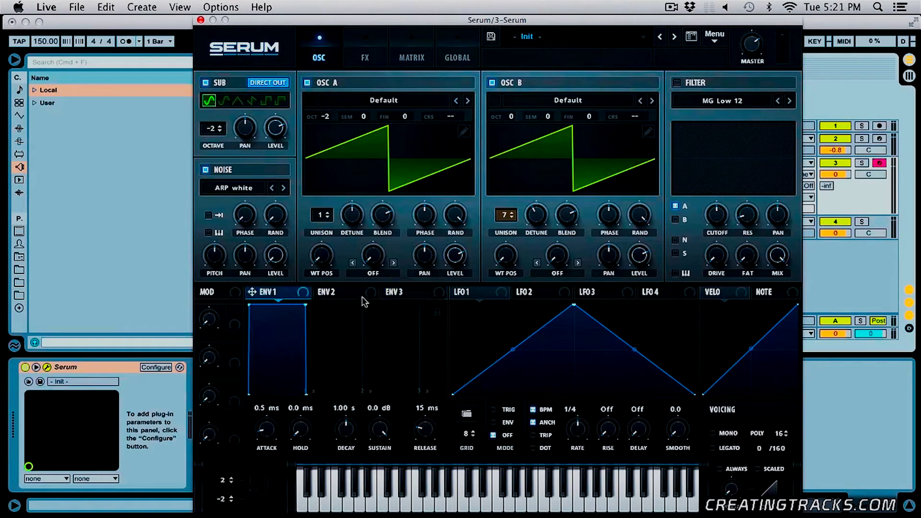
Step: Shape envelope 3 with a 515 ms decay, 0% sustain and 156 ms release
left_click(402, 293)
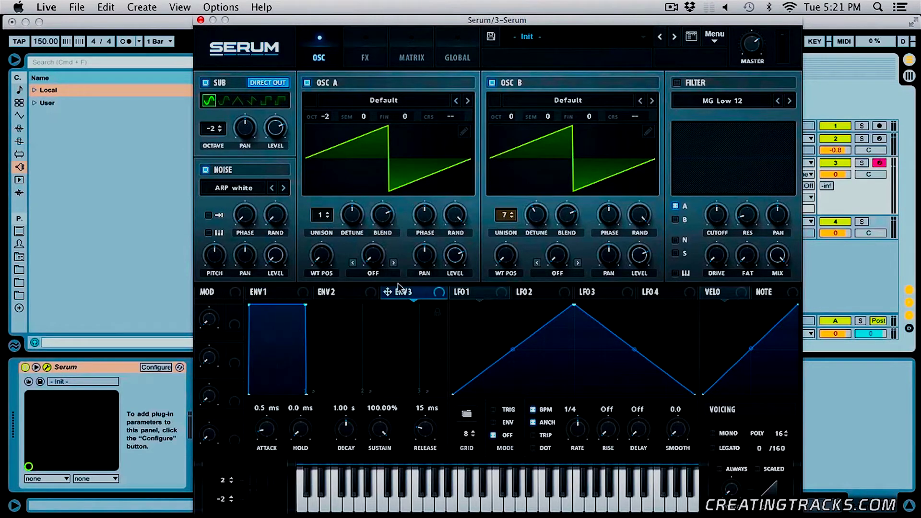
left_click_drag(307, 309, 275, 415)
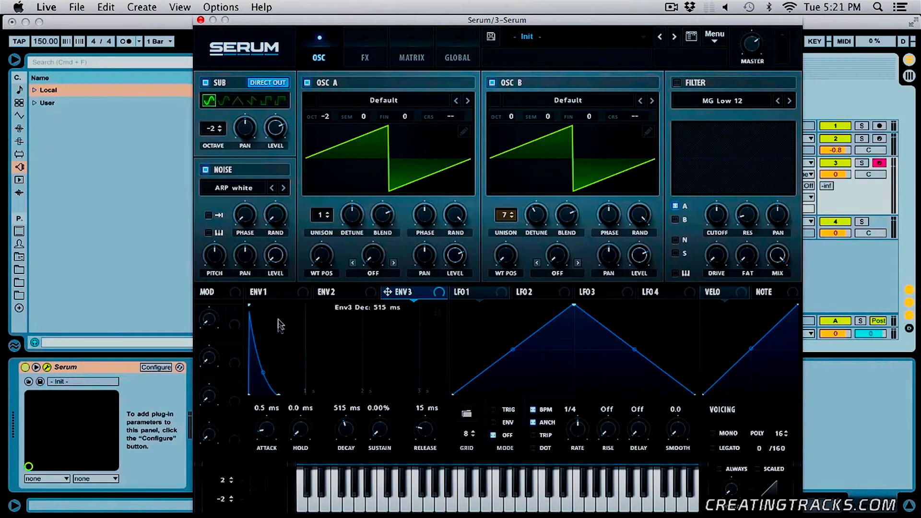
left_click_drag(279, 397, 269, 371)
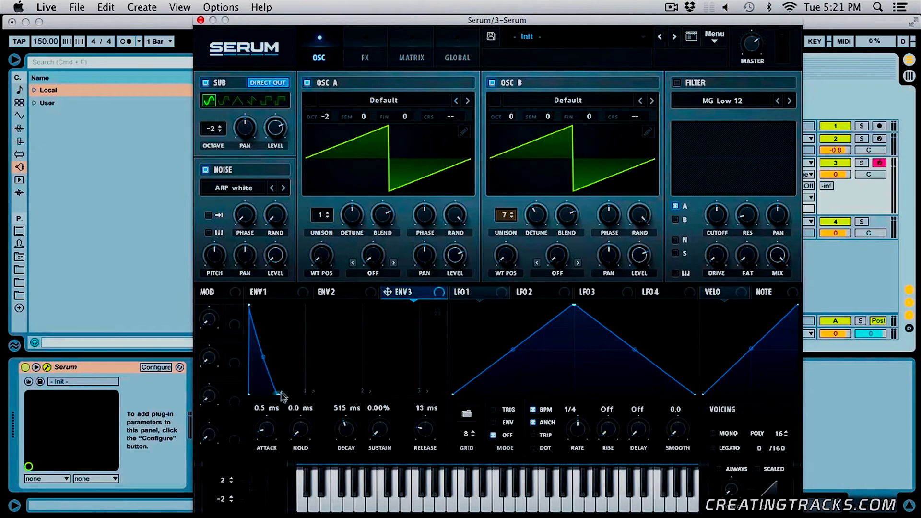
left_click_drag(433, 438, 430, 419)
Step: Assign envelope 3 to modulate the noise level and set its amount
left_click_drag(388, 291, 274, 260)
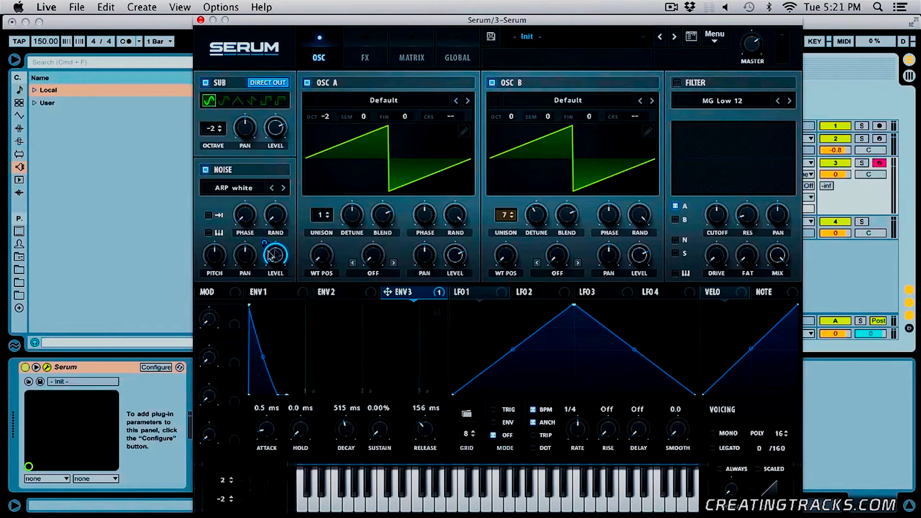
left_click_drag(274, 254, 280, 322)
left_click(284, 292)
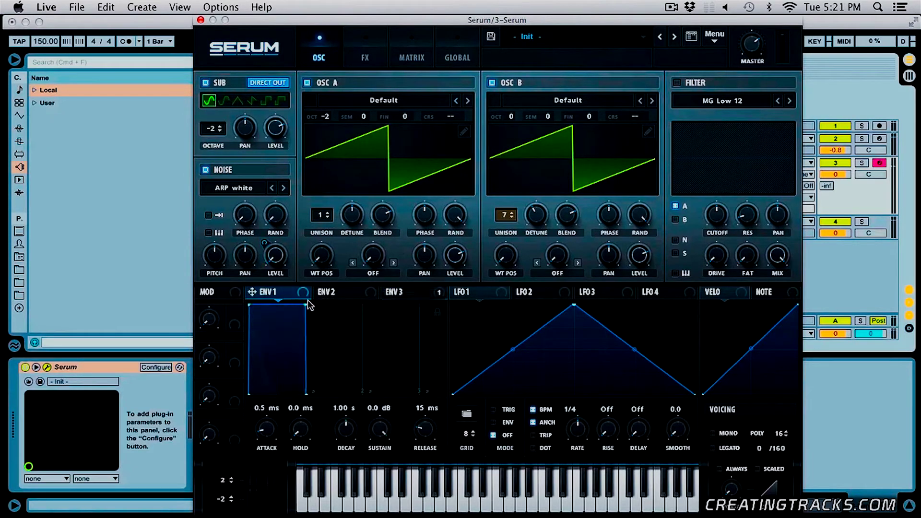
Step: Give envelopes 1 and 2 a 551 ms decay, zero sustain, 101/141 ms release, then enable the filter with oscillator B routed in
left_click_drag(306, 305, 270, 365)
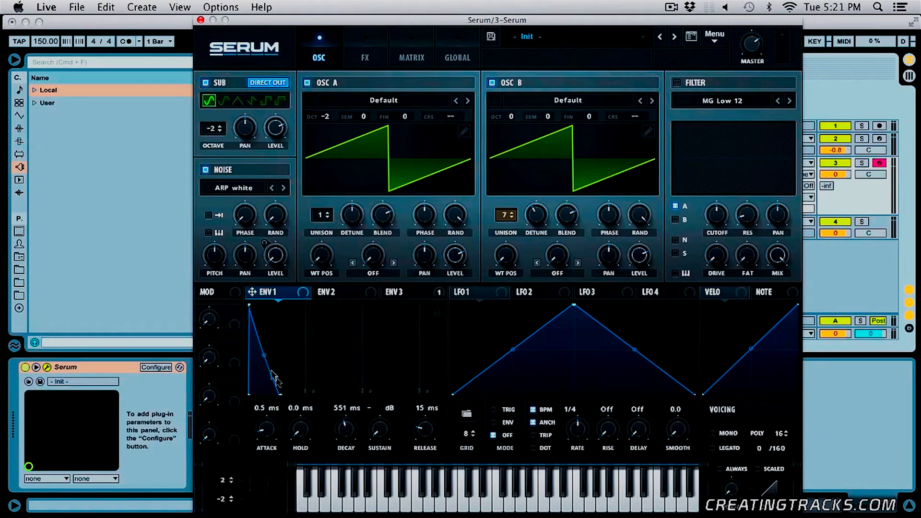
left_click_drag(421, 426, 424, 422)
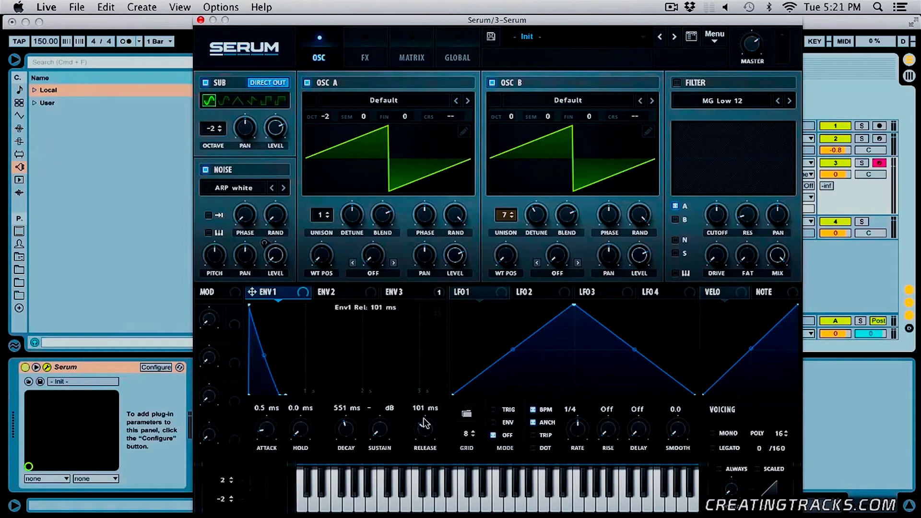
left_click(340, 294)
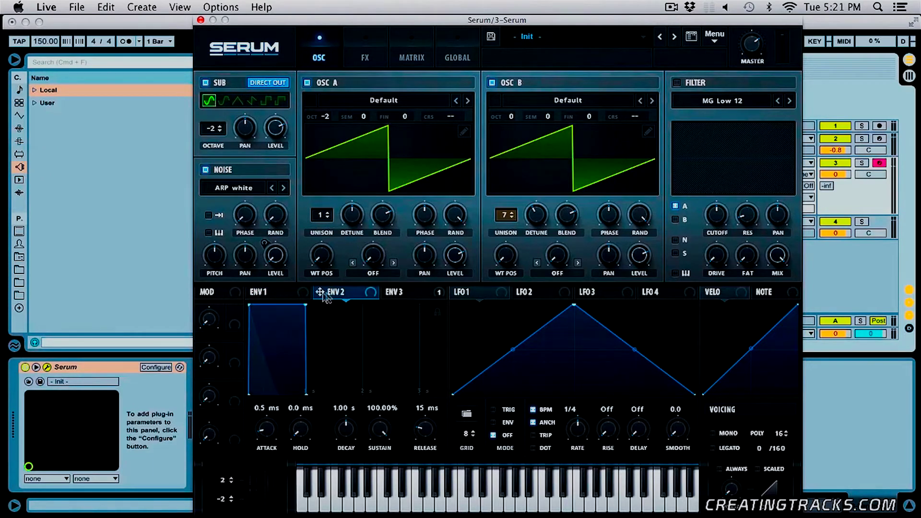
left_click_drag(306, 306, 270, 370)
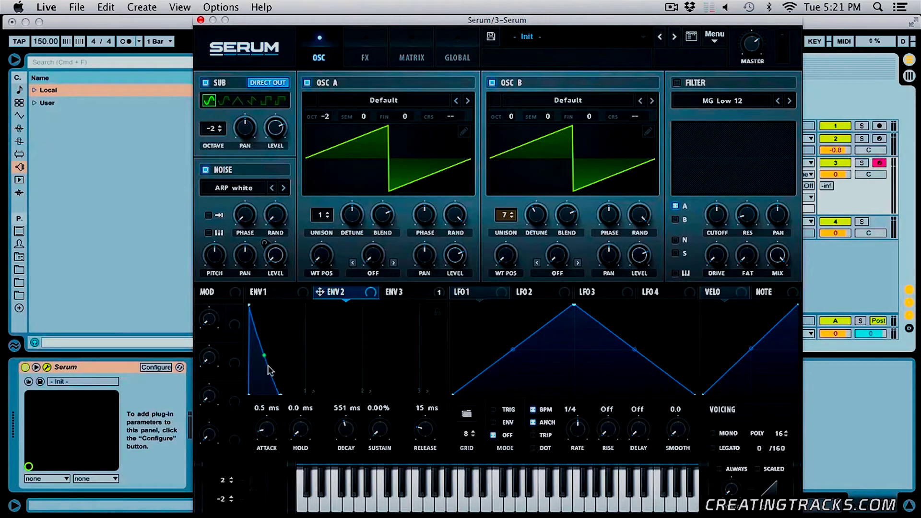
left_click_drag(412, 427, 317, 300)
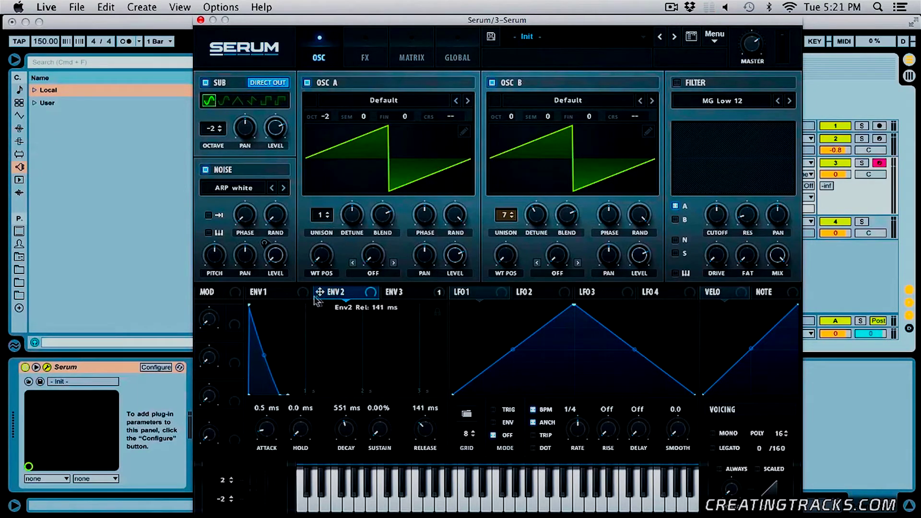
left_click(677, 83)
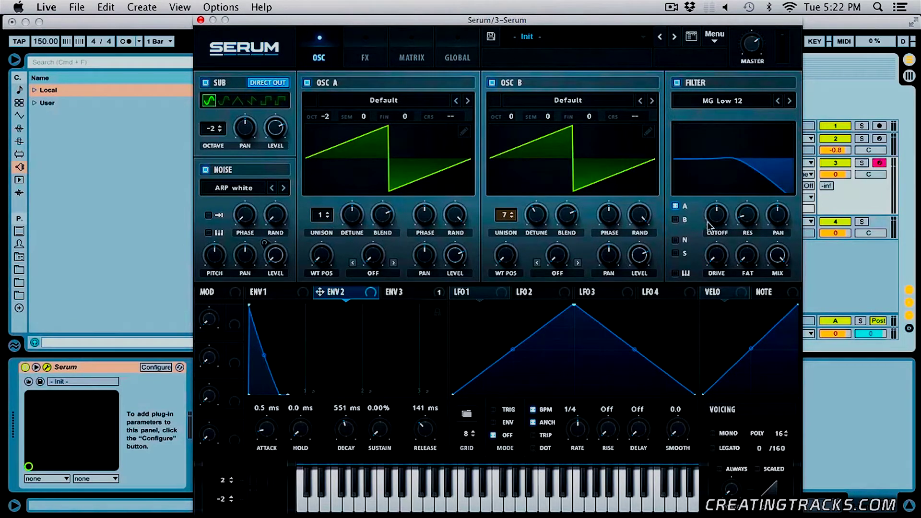
left_click(676, 221)
Step: Add some filter drive and route envelope 2 to the filter cutoff at amount 82
left_click_drag(718, 258, 712, 235)
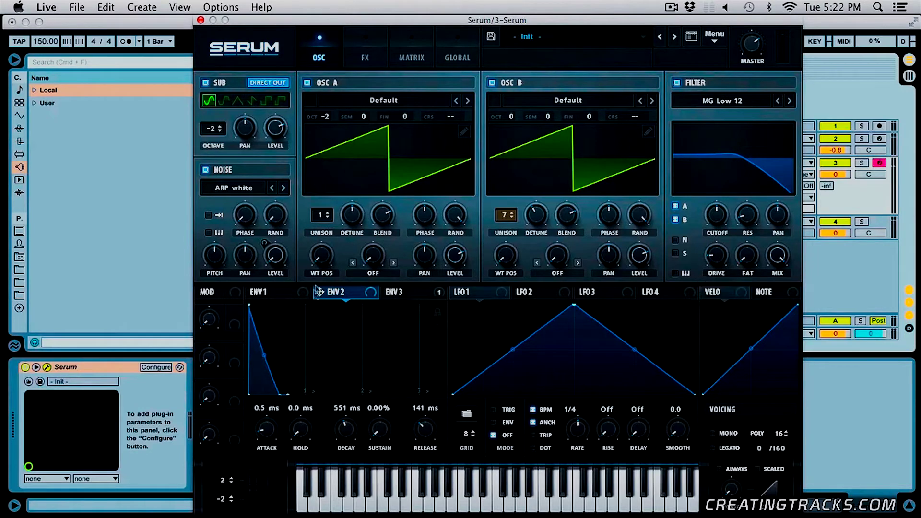
left_click_drag(319, 293, 712, 222)
Step: Deactivate track 2, solo the Serum track 3, and set oscillator B's unison detune to 0.47
left_click_drag(332, 20, 460, 165)
left_click(272, 144)
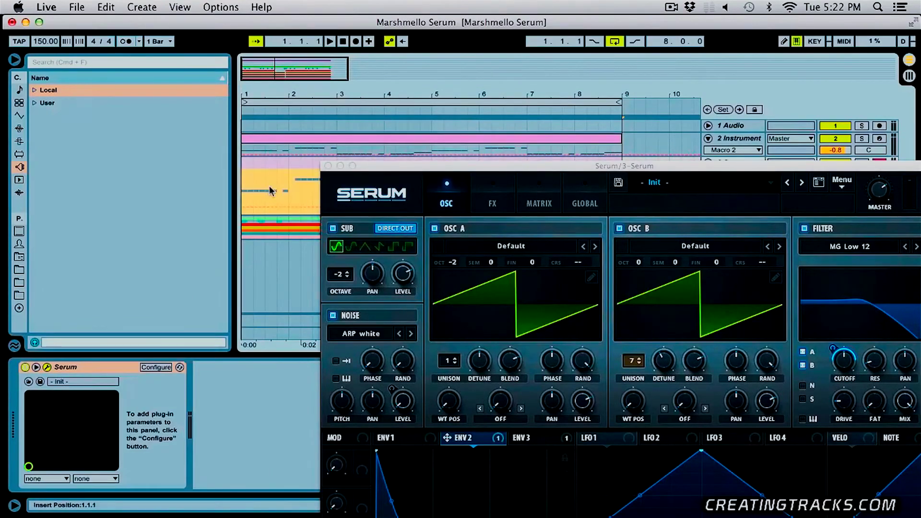
left_click_drag(354, 87, 252, 19)
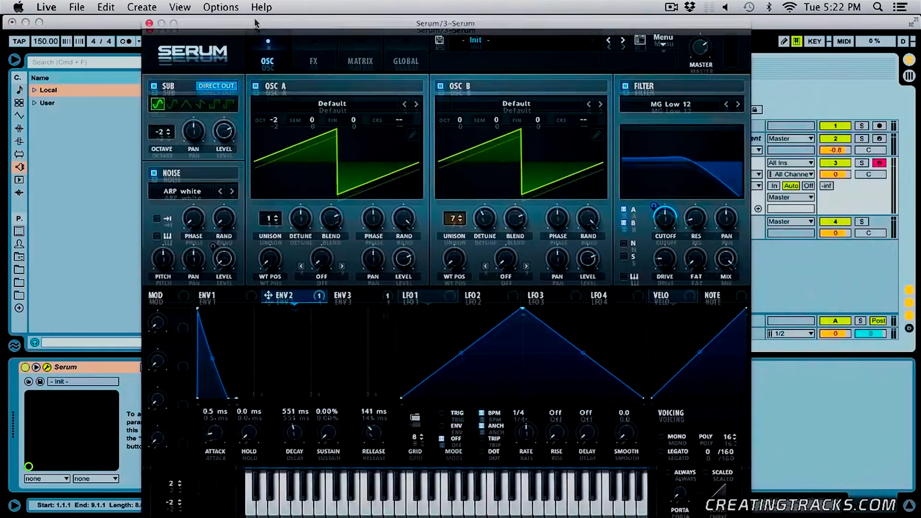
left_click(850, 140)
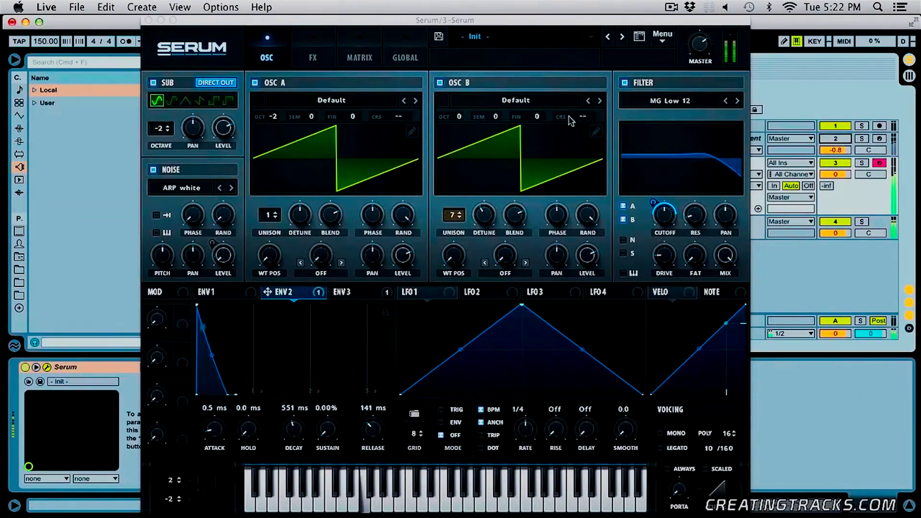
left_click(863, 163)
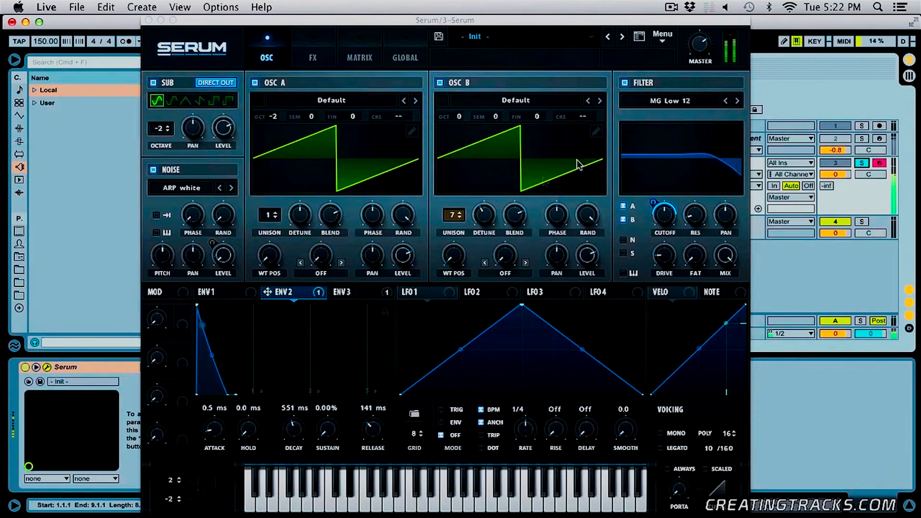
left_click_drag(483, 216, 490, 173)
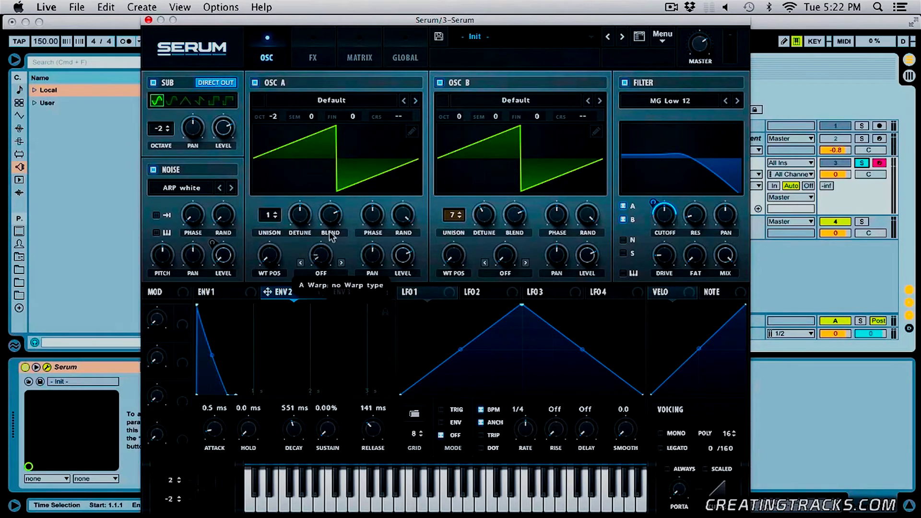
Step: Set oscillator A's warp to Sync (No Window) with the amount at about 11.7%
left_click(321, 275)
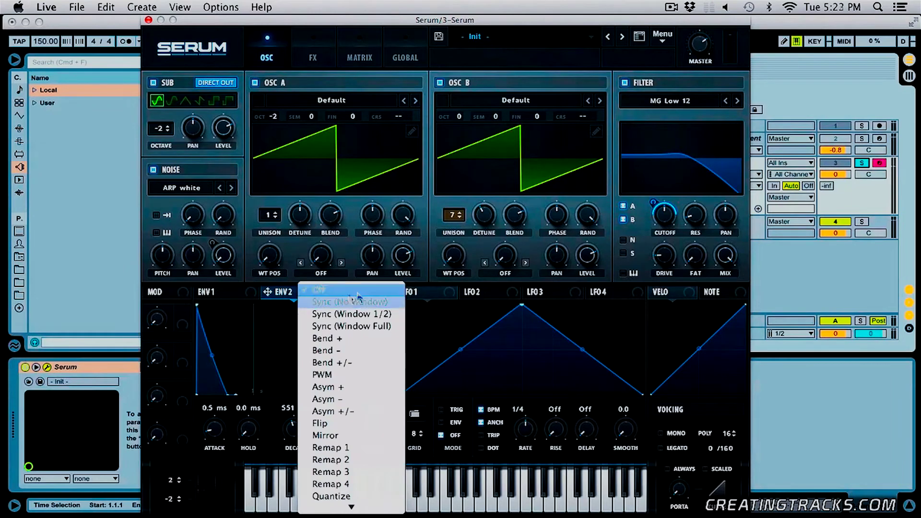
left_click(368, 302)
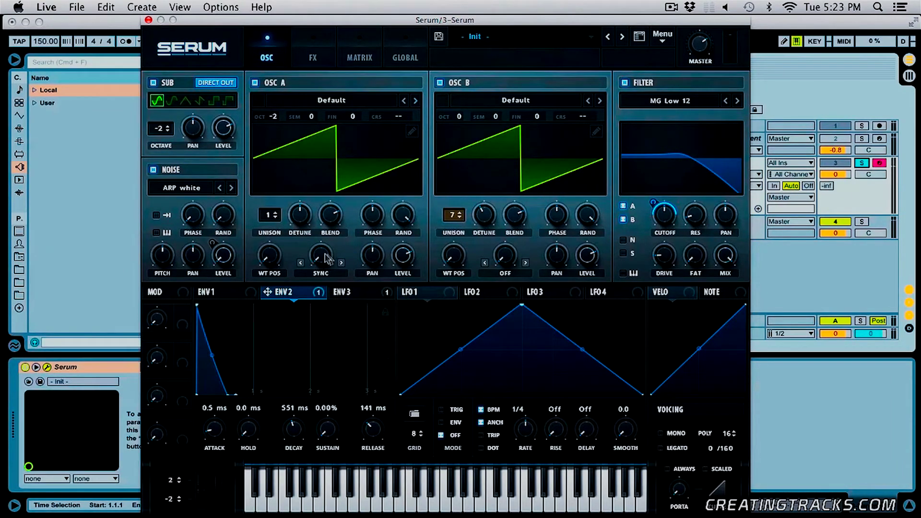
left_click_drag(321, 264, 345, 294)
Step: Enable the Hyper/Dimension, Distortion, Chorus and Compressor effects on the FX page
left_click(314, 58)
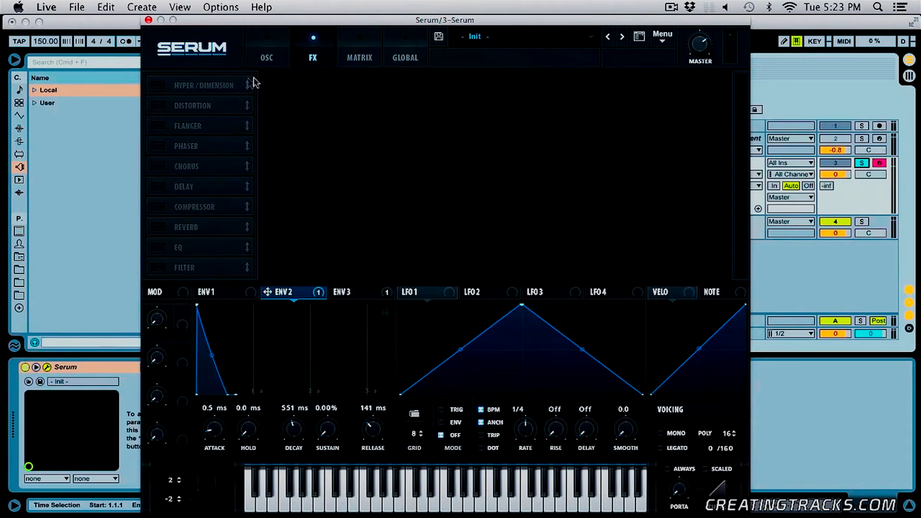
left_click(159, 86)
left_click(157, 106)
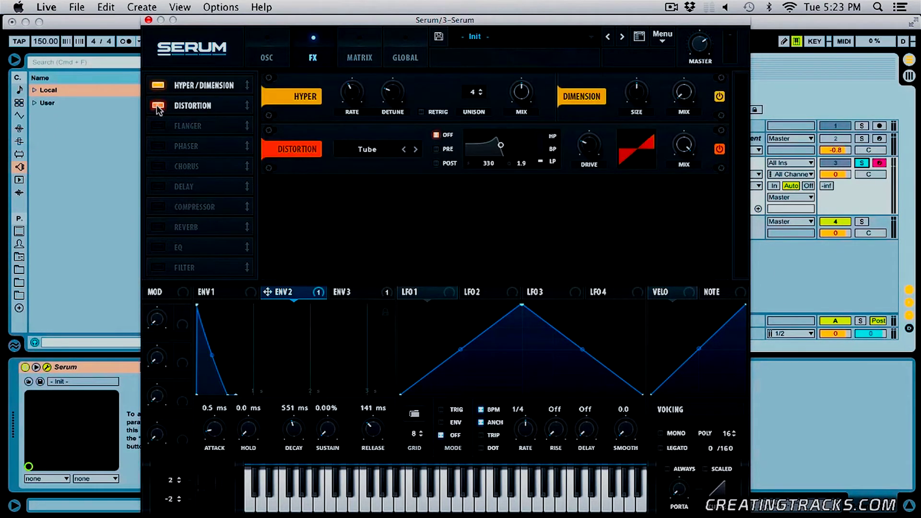
left_click(158, 166)
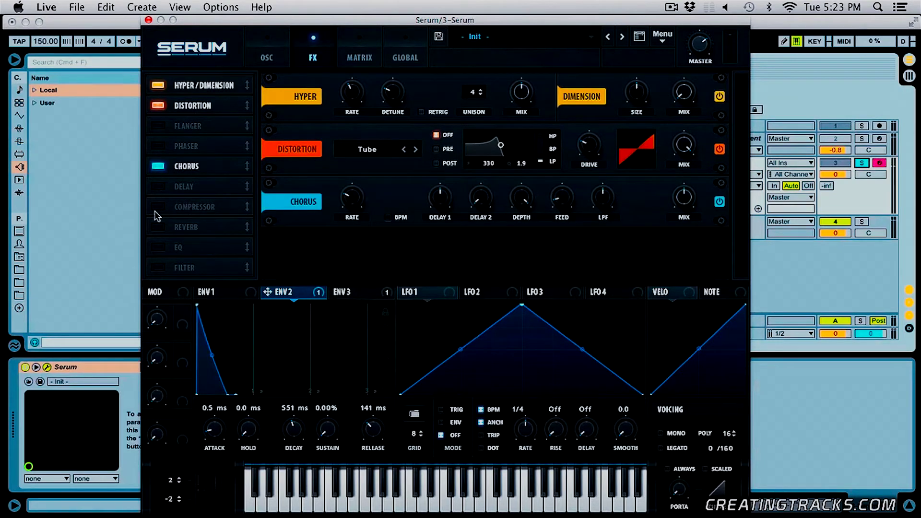
left_click(158, 207)
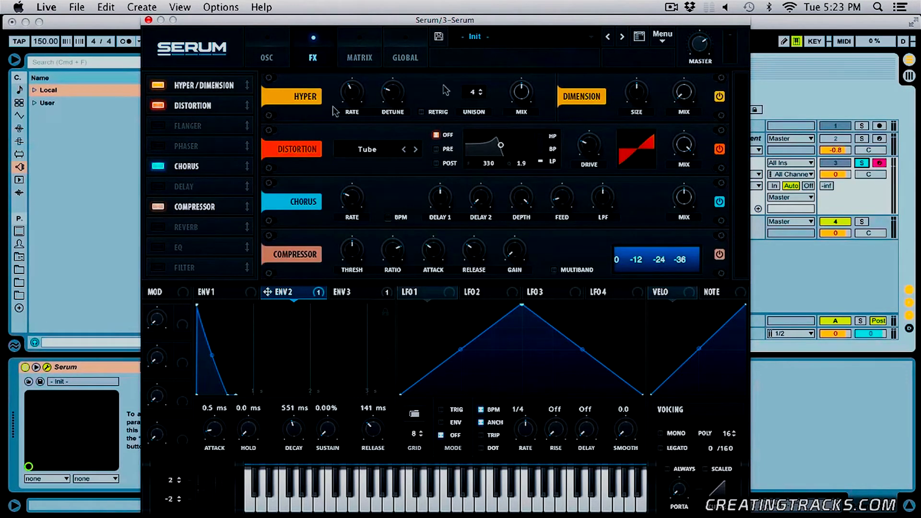
Step: Set dimension size to about 14% and mix to 46%, raise distortion drive with 61% mix, and slow the chorus rate
left_click_drag(626, 102, 638, 117)
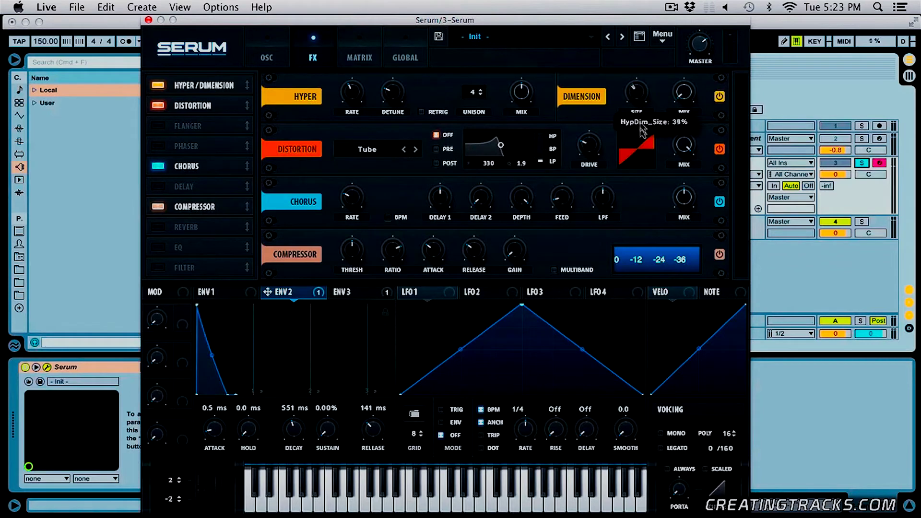
left_click_drag(684, 93, 684, 72)
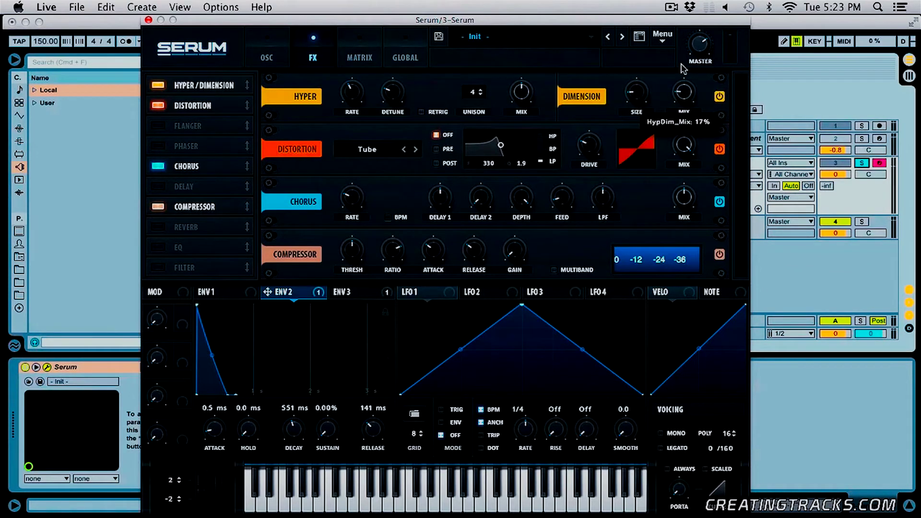
left_click_drag(684, 61, 683, 27)
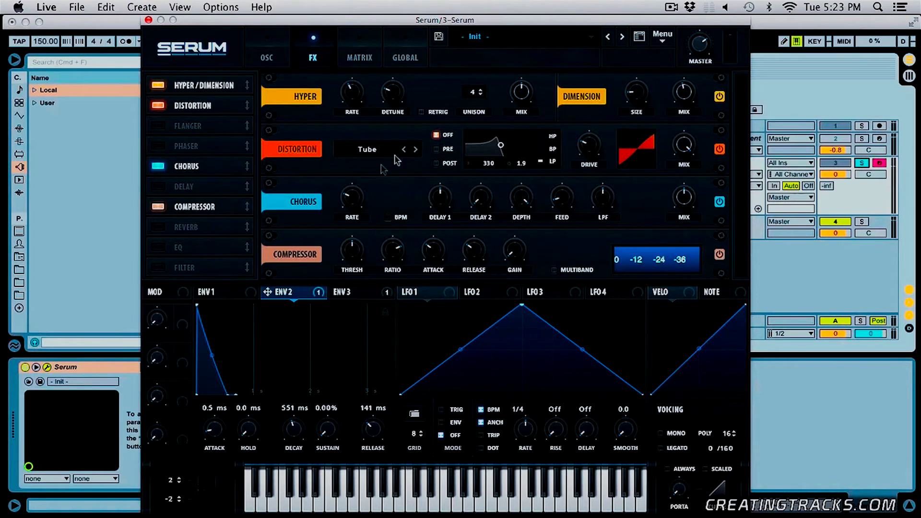
mouse_move(595, 152)
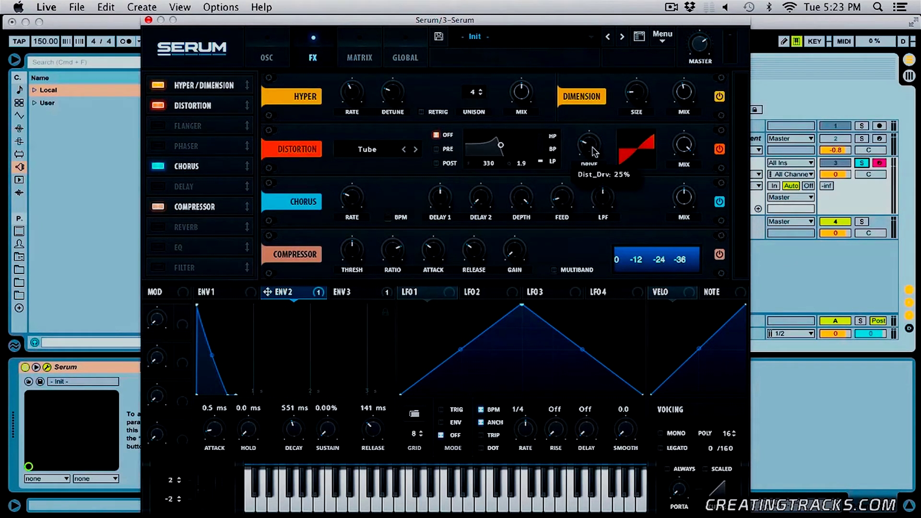
left_click_drag(595, 153, 600, 92)
left_click_drag(684, 147, 668, 184)
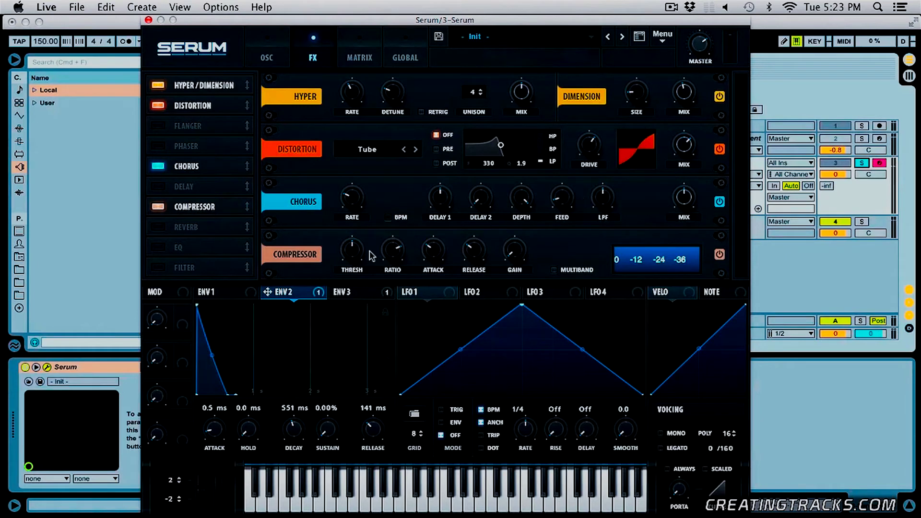
left_click_drag(354, 208, 356, 220)
Step: Make Serum's compressor multiband with a 2:1 ratio and 0 ms attack
left_click(554, 269)
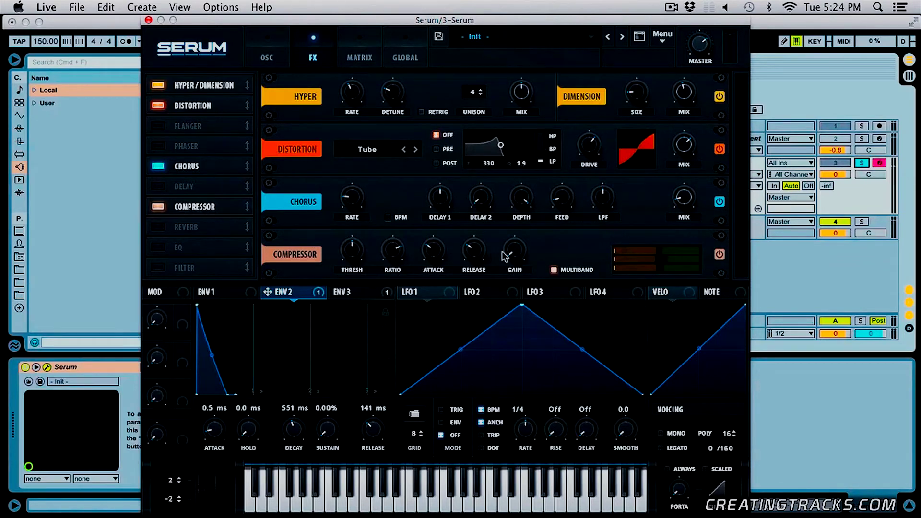
mouse_move(350, 269)
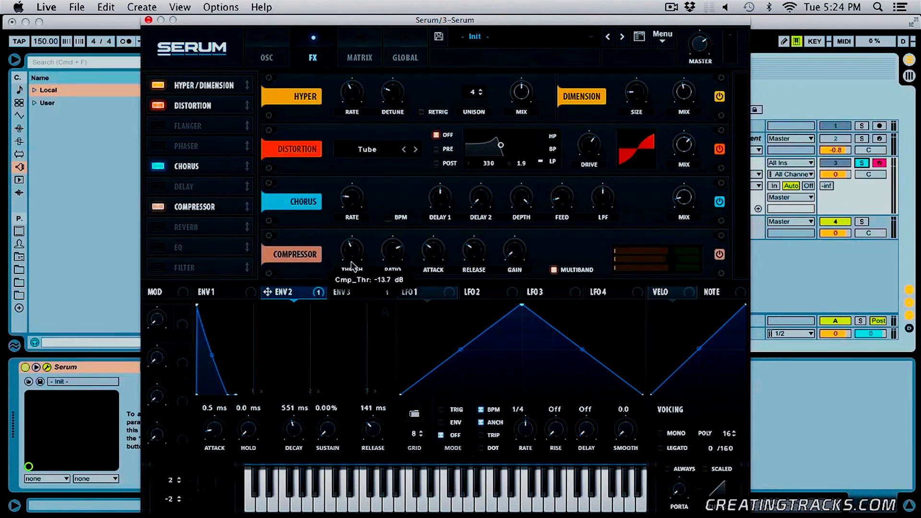
left_click_drag(394, 254, 403, 295)
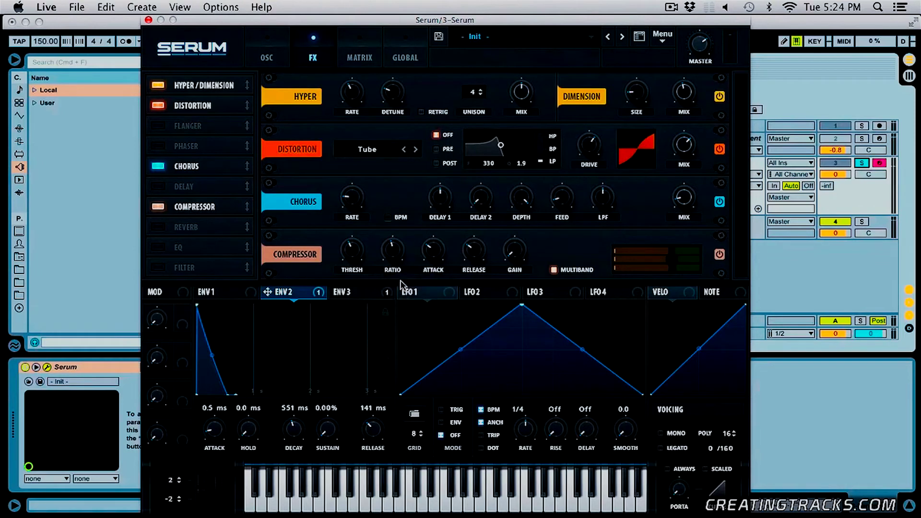
left_click_drag(431, 255, 445, 348)
mouse_move(430, 253)
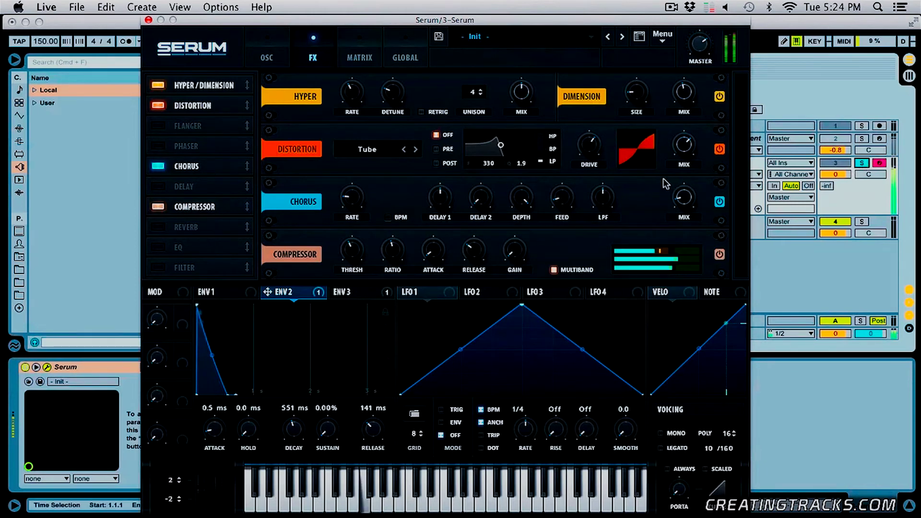
Step: Raise the chorus mix to about 93% and nudge the compressor gain to 3.5 dB
mouse_move(688, 205)
left_click_drag(687, 204, 704, 215)
mouse_move(512, 253)
left_mouse_down()
mouse_move(517, 240)
mouse_move(519, 262)
left_mouse_up()
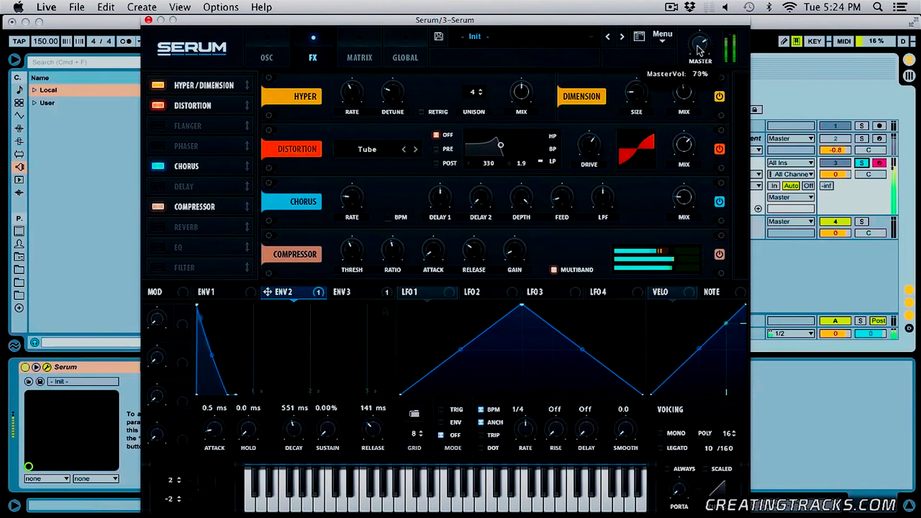
Step: Return Serum to its OSC page, unsolo track 3 and turn its volume down to -5.9 dB
left_click(269, 48)
left_click(863, 164)
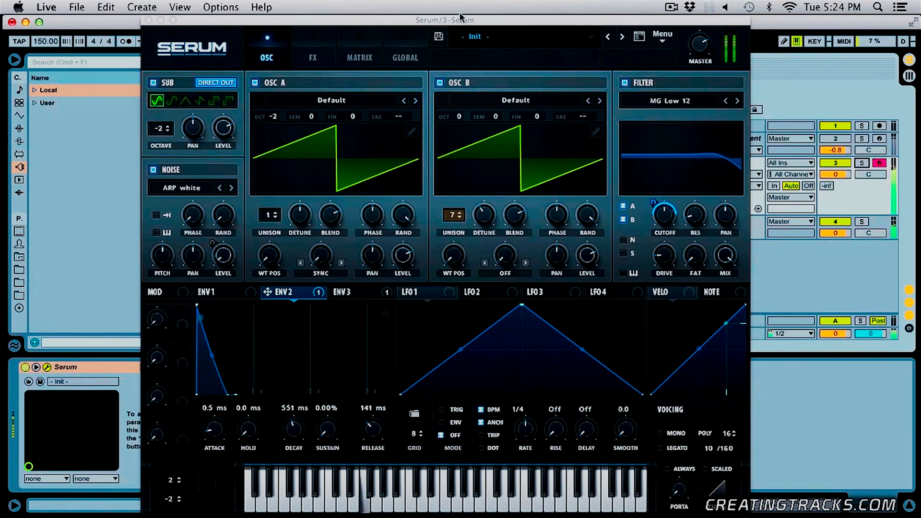
left_click_drag(835, 174, 836, 187)
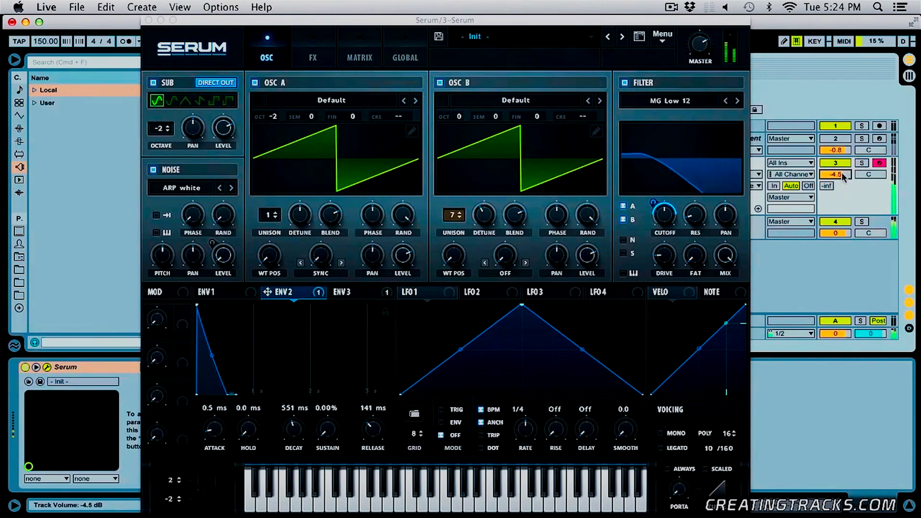
left_click_drag(836, 187, 836, 192)
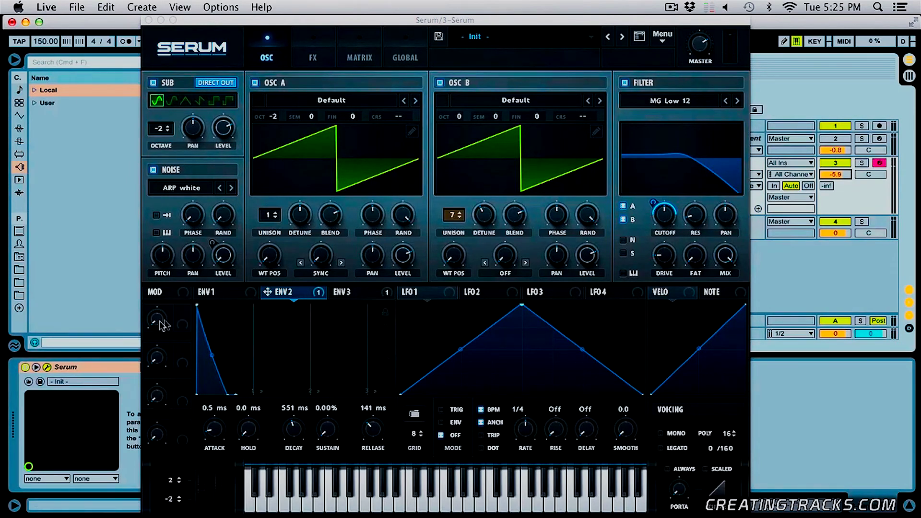
Step: Route Macro 1 to OSC A's sync warp and Macro 2 to cutoff, then sweep Macro 2 and push Macro 1 to 100%
left_click_drag(163, 327, 178, 319)
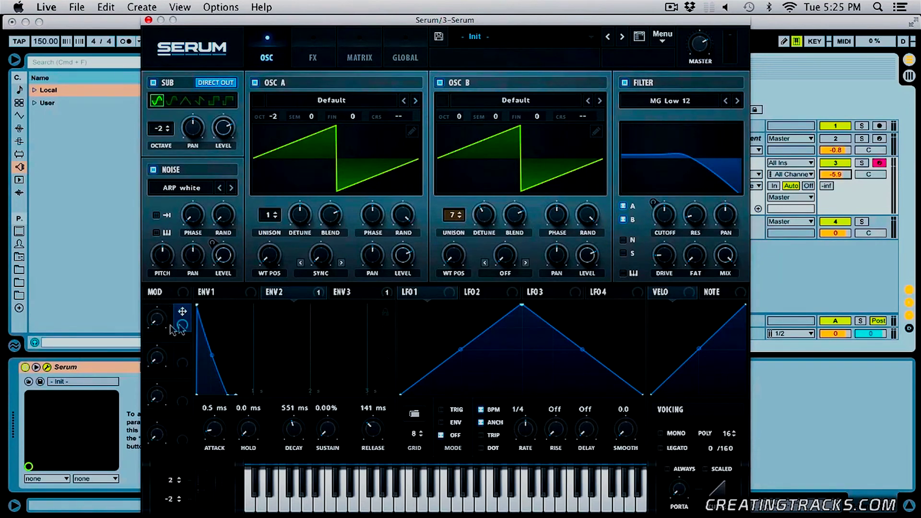
left_click_drag(183, 315, 326, 263)
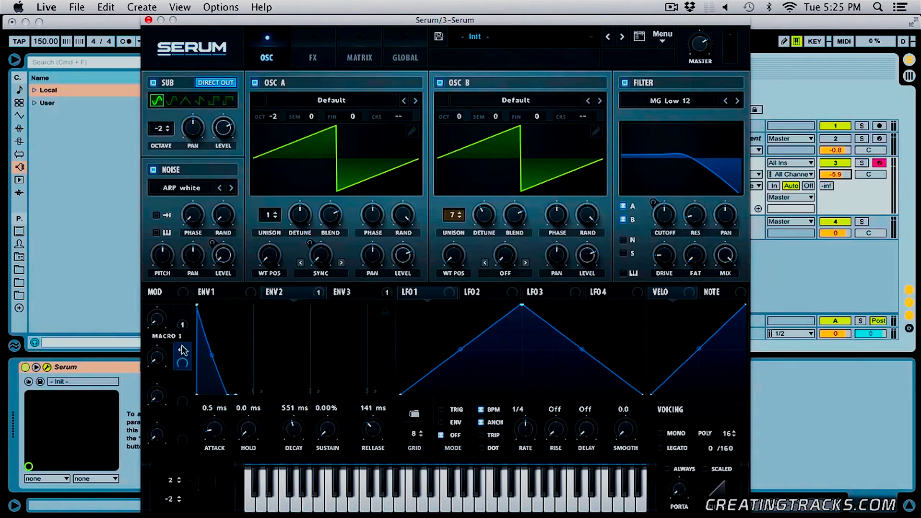
left_click_drag(182, 352, 664, 185)
right_click(658, 206)
mouse_move(164, 364)
left_mouse_down()
mouse_move(180, 220)
mouse_move(181, 393)
mouse_move(168, 367)
mouse_move(162, 296)
mouse_move(165, 208)
mouse_move(179, 422)
mouse_move(177, 235)
mouse_move(178, 365)
left_mouse_up()
mouse_move(157, 319)
left_mouse_down()
mouse_move(176, 120)
mouse_move(175, 336)
mouse_move(160, 317)
mouse_move(169, 229)
mouse_move(168, 341)
mouse_move(166, 238)
mouse_move(168, 309)
left_mouse_up()
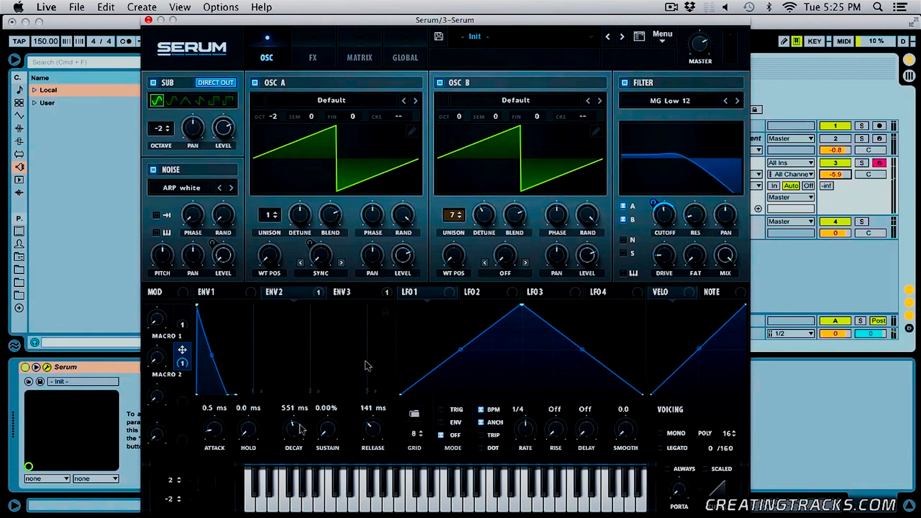